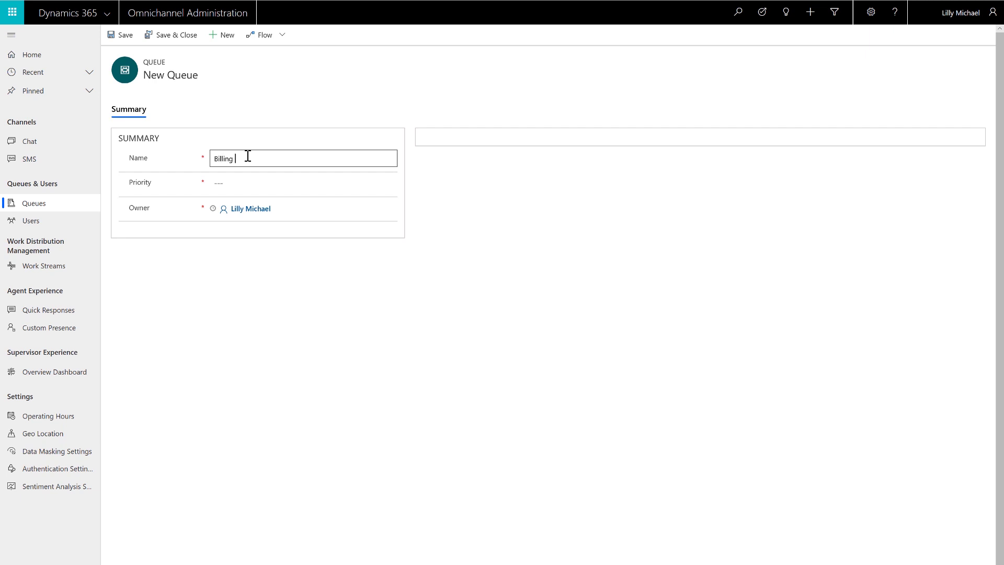
- Give the Billing Queue priority 1 and save it
key(Tab)
text(1)
key(ctrl+s)
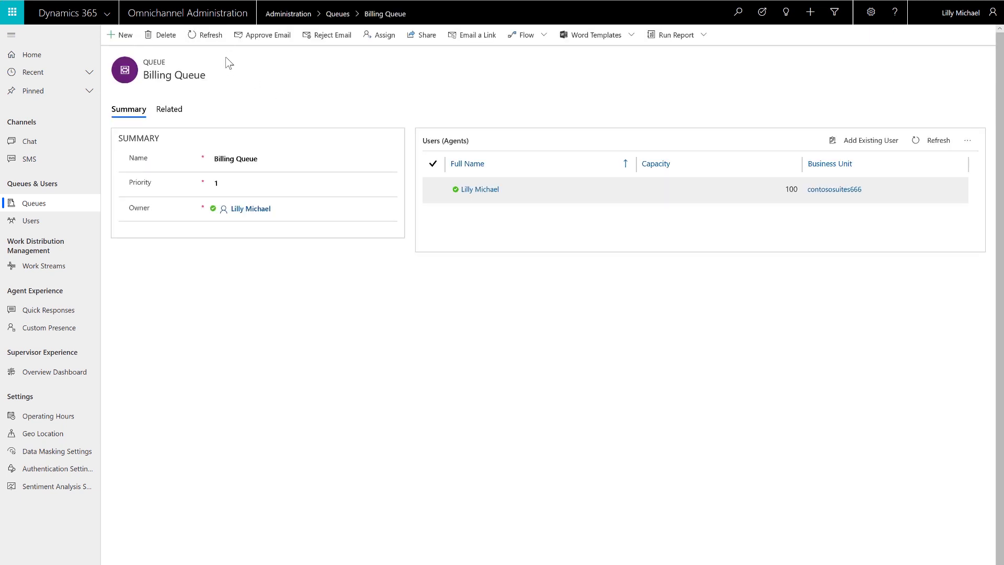
- Create a new queue named 'Product Queue' with priority 2 and save it
click(121, 34)
click(247, 159)
text(Product Queue)
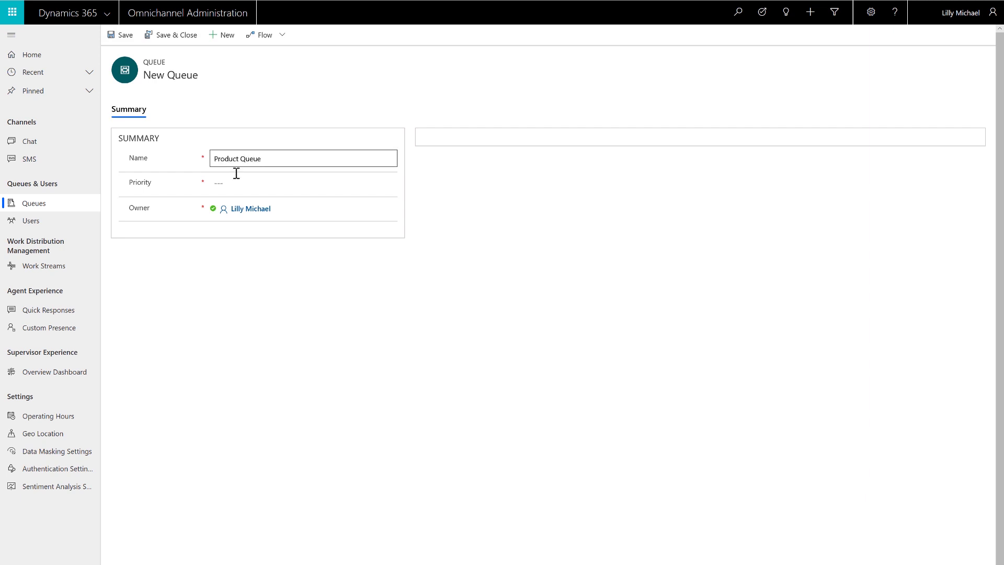
key(Tab)
text(2)
click(125, 35)
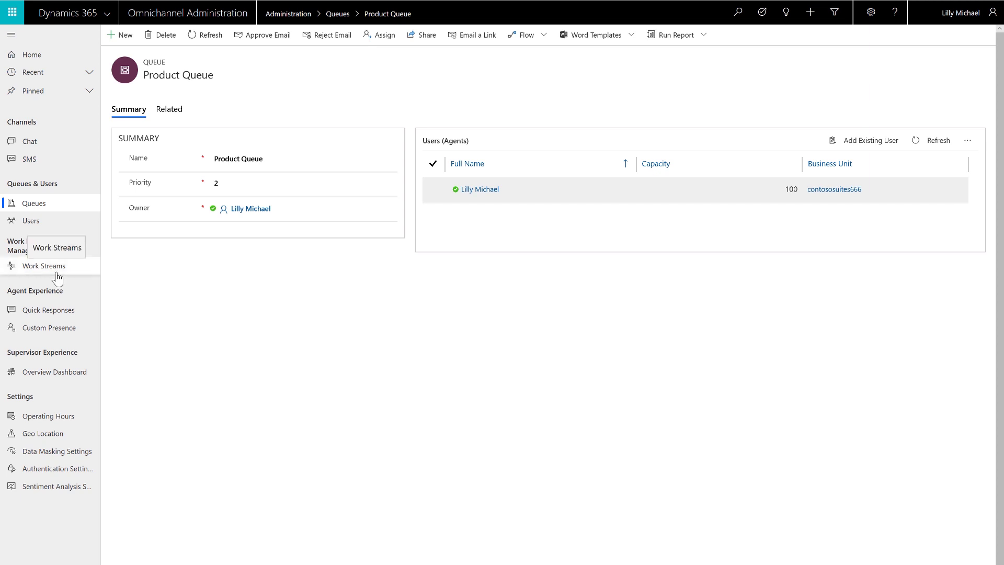
- Create a work stream named 'Chat Workstream' on the Live chat channel and save it
click(57, 279)
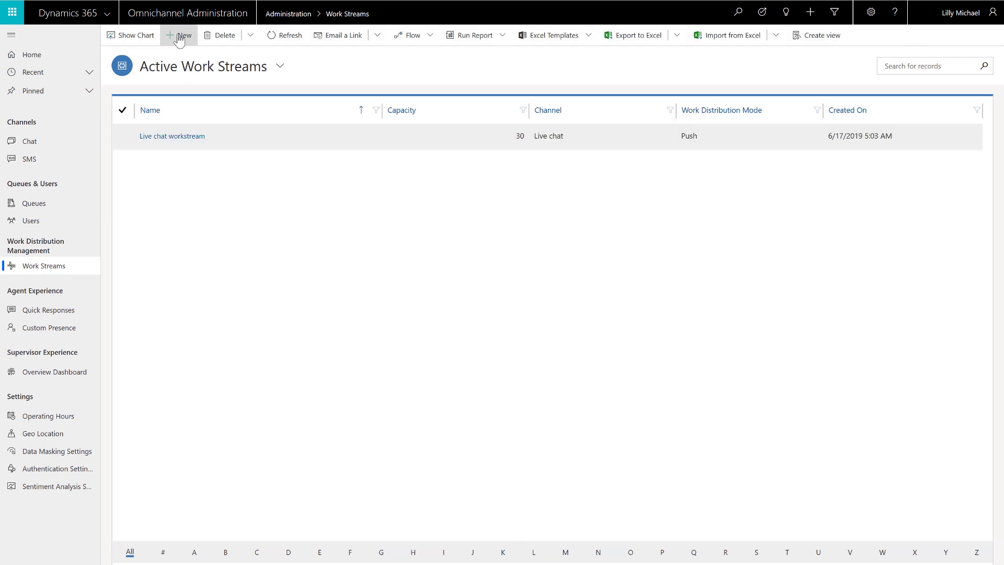
click(179, 37)
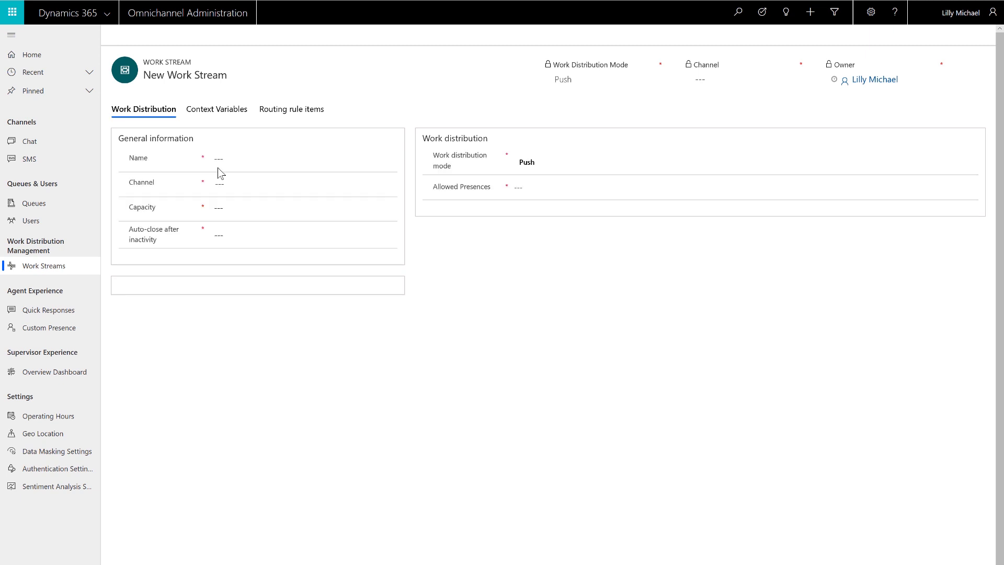
click(238, 160)
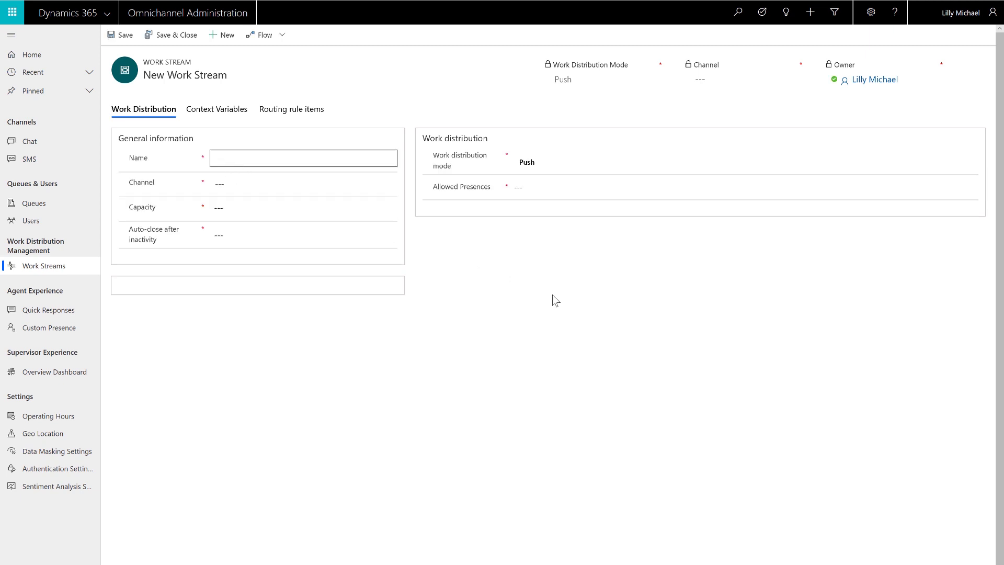
text(Chat Workstream)
click(246, 183)
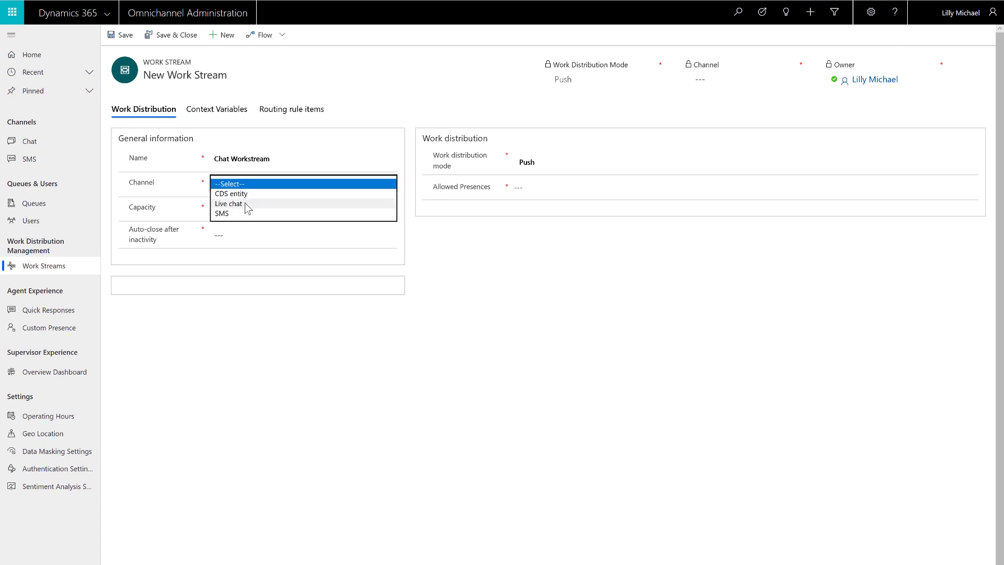
click(245, 204)
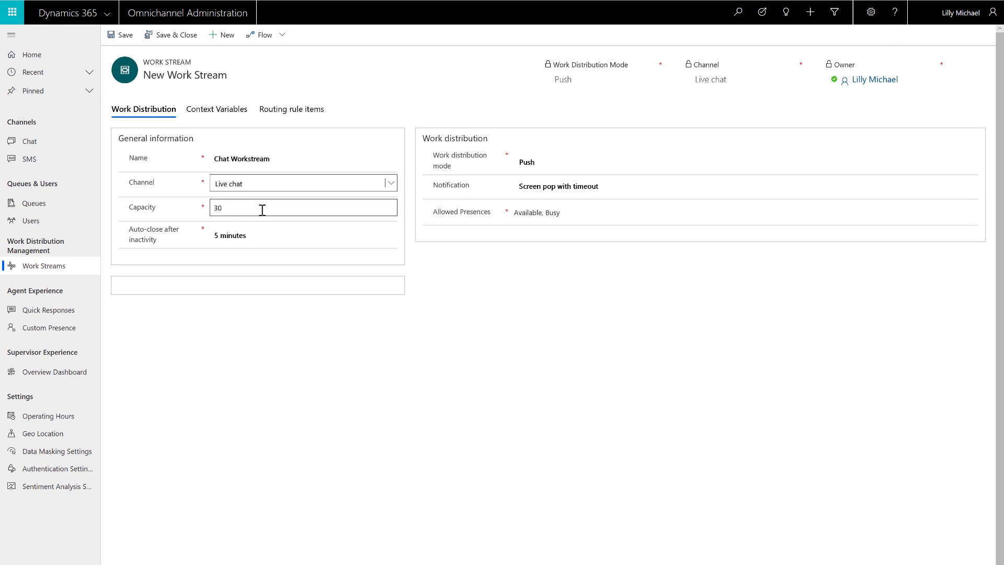
click(493, 282)
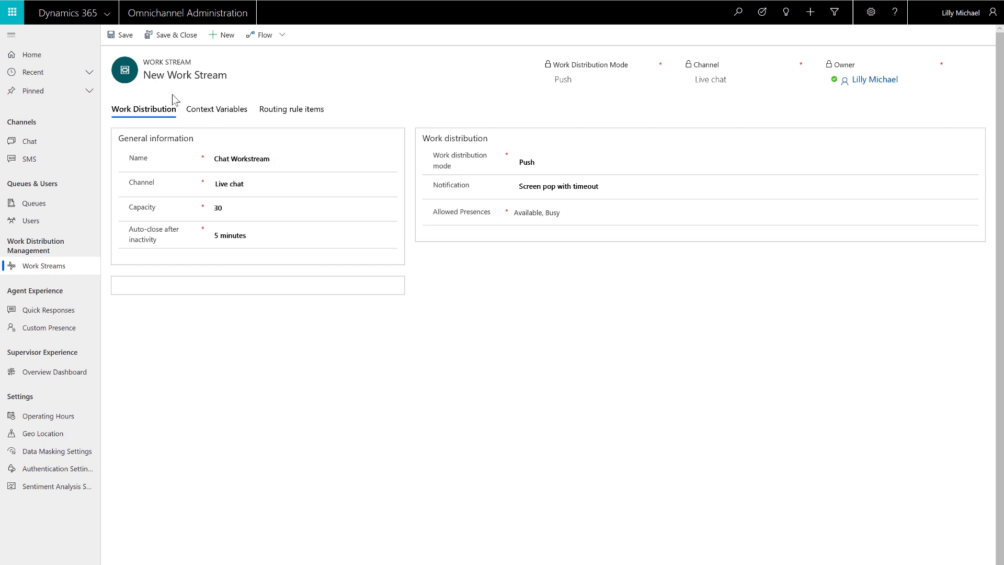
click(117, 37)
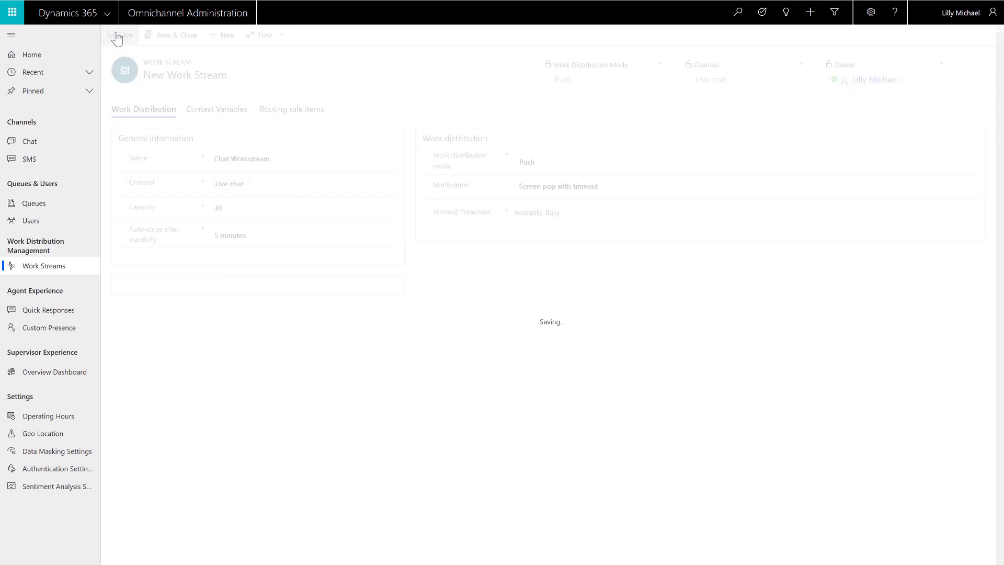
- Start a new chat widget named 'Chat Widget' with language English - United States
click(29, 141)
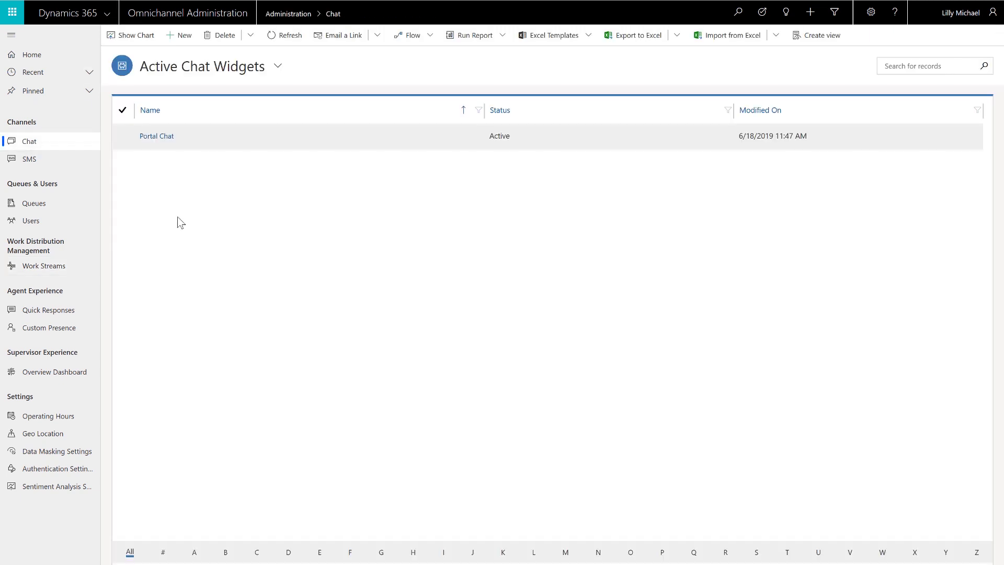
click(186, 36)
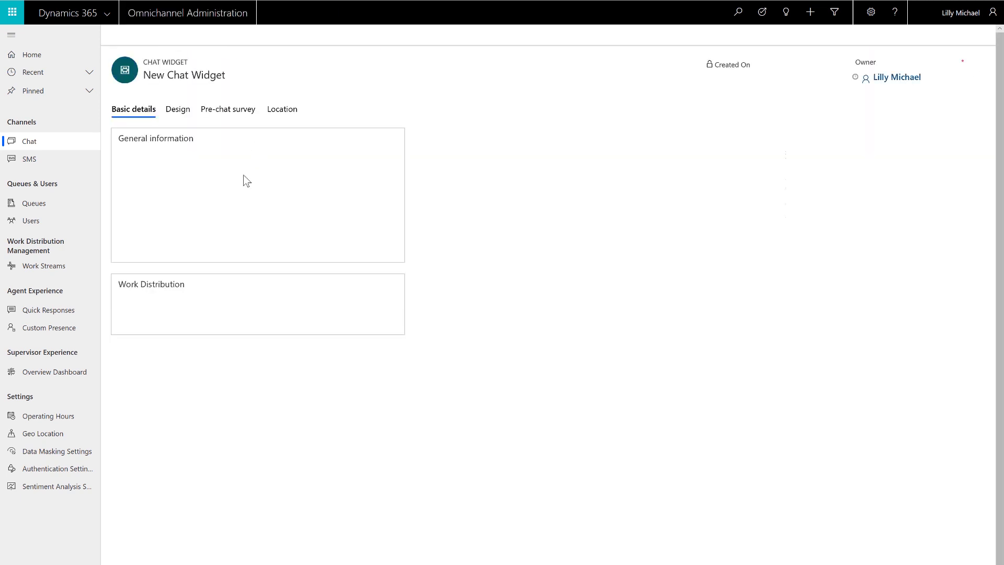
click(235, 158)
text(Chat Widget)
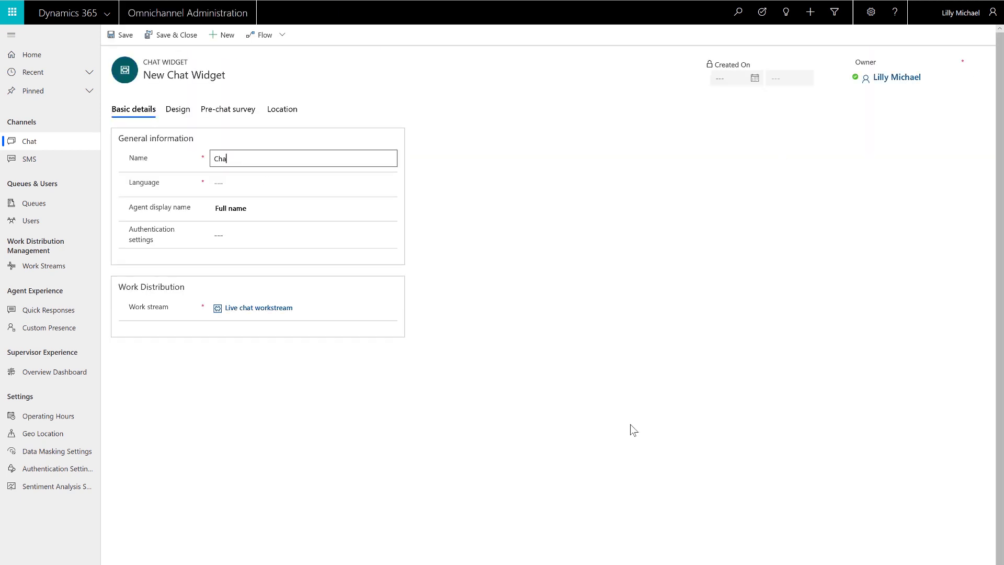
click(289, 182)
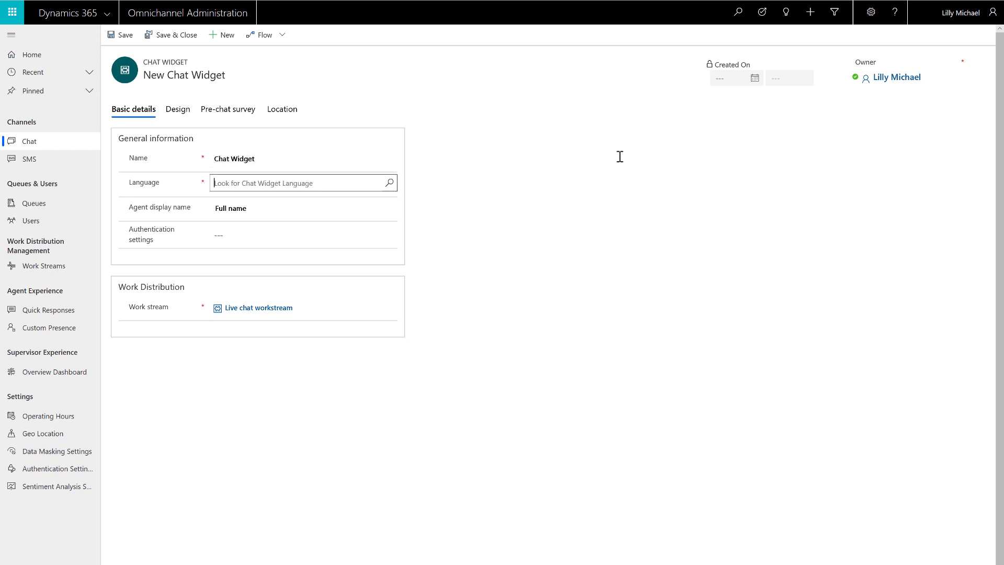
text(english)
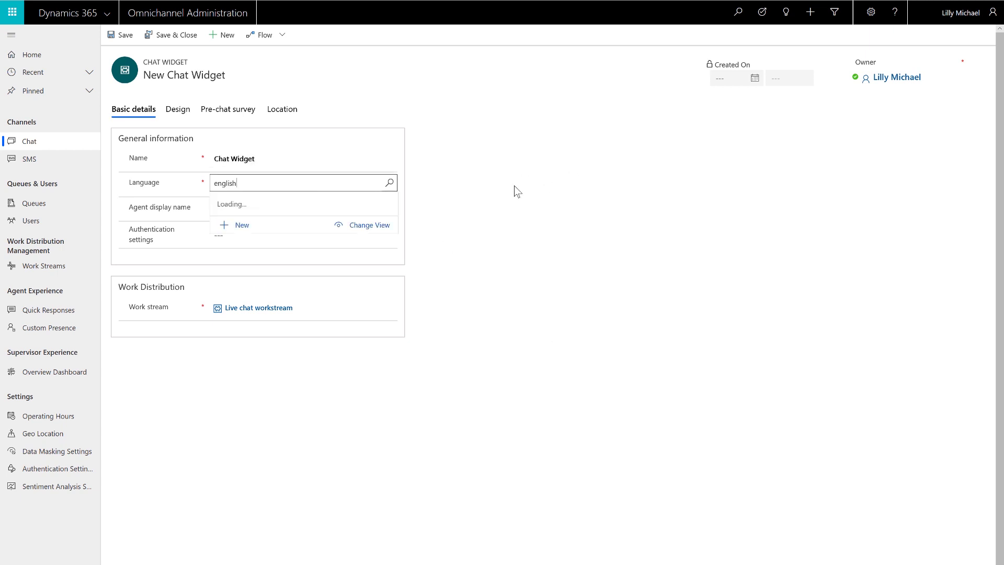
click(348, 215)
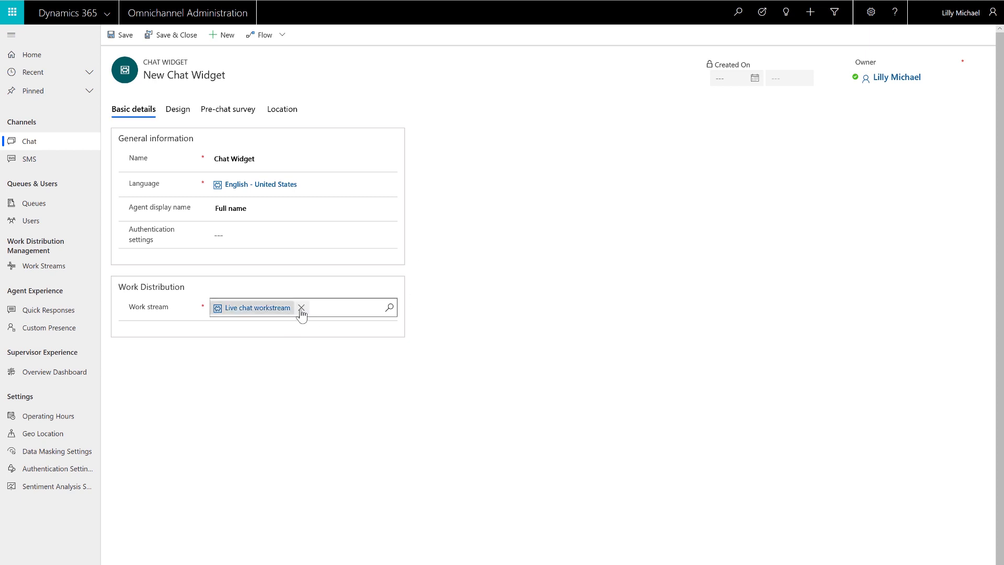
- Replace the widget's Live chat work stream with Chat Workstream and save the widget
click(301, 308)
click(264, 306)
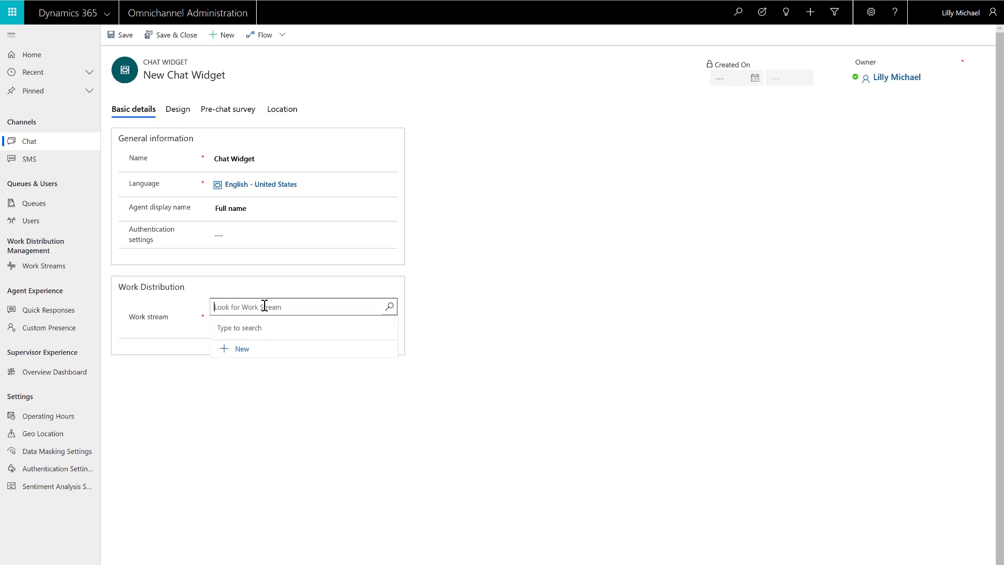
text(Chat)
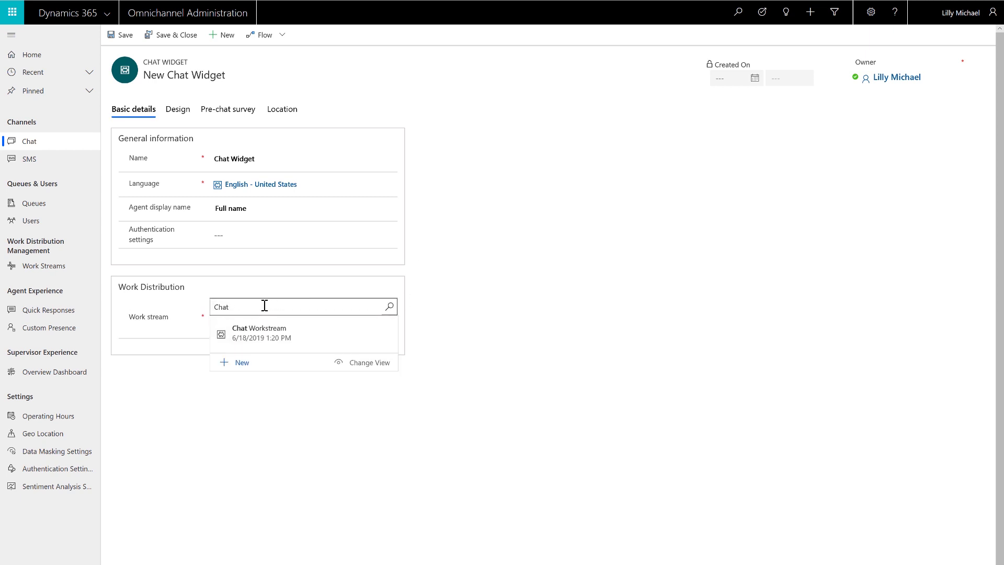
click(284, 332)
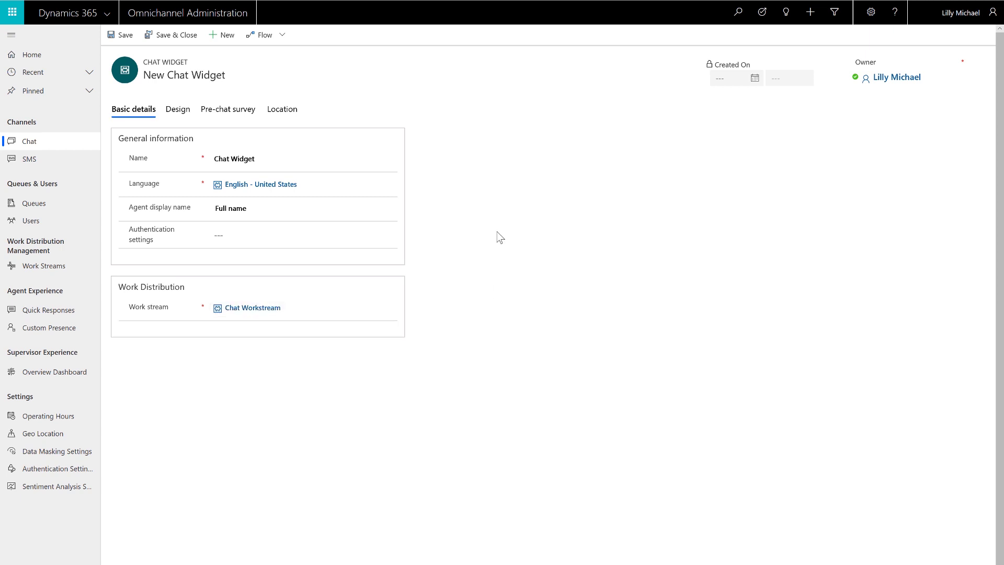
click(121, 35)
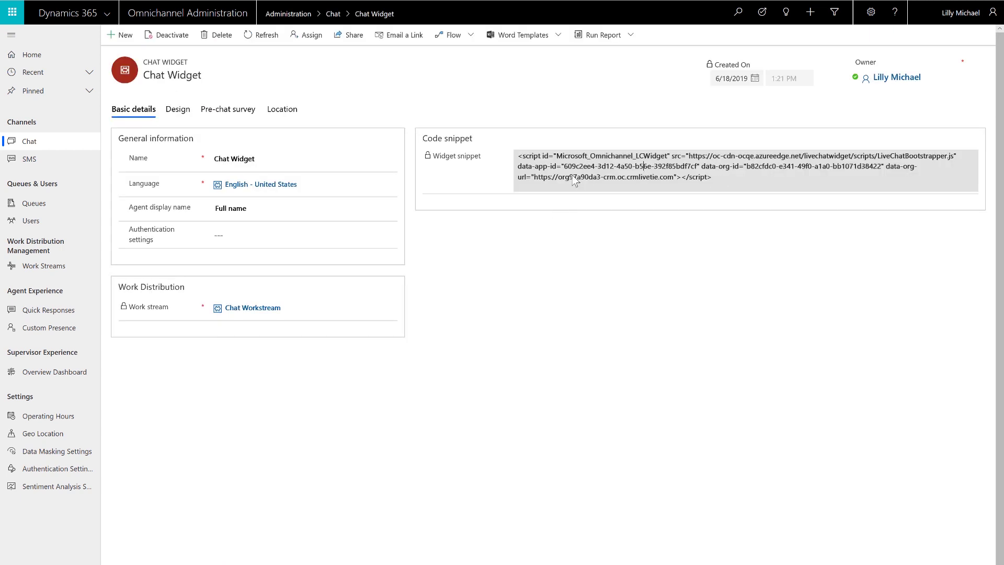
triple_click(519, 157)
click(521, 159)
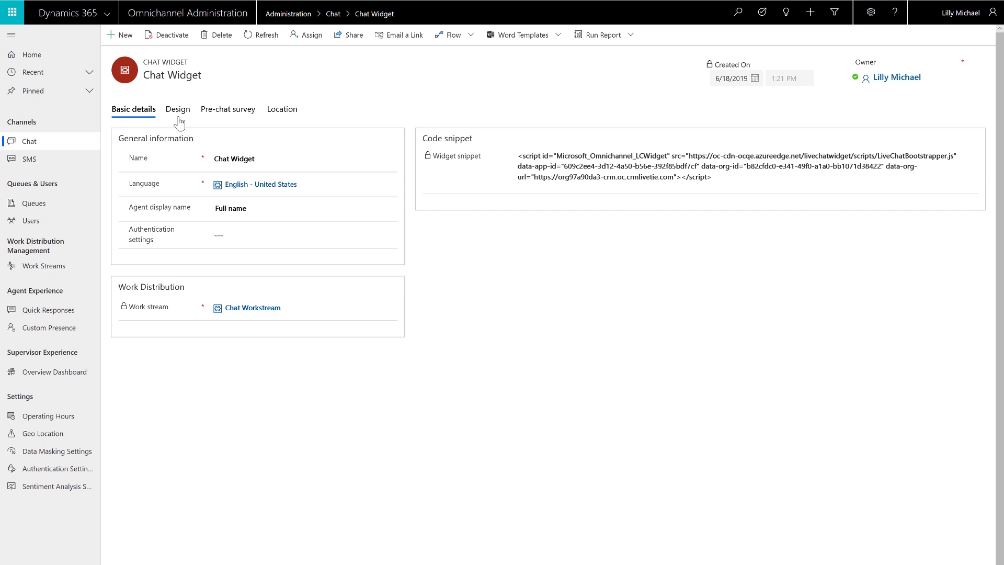
click(178, 109)
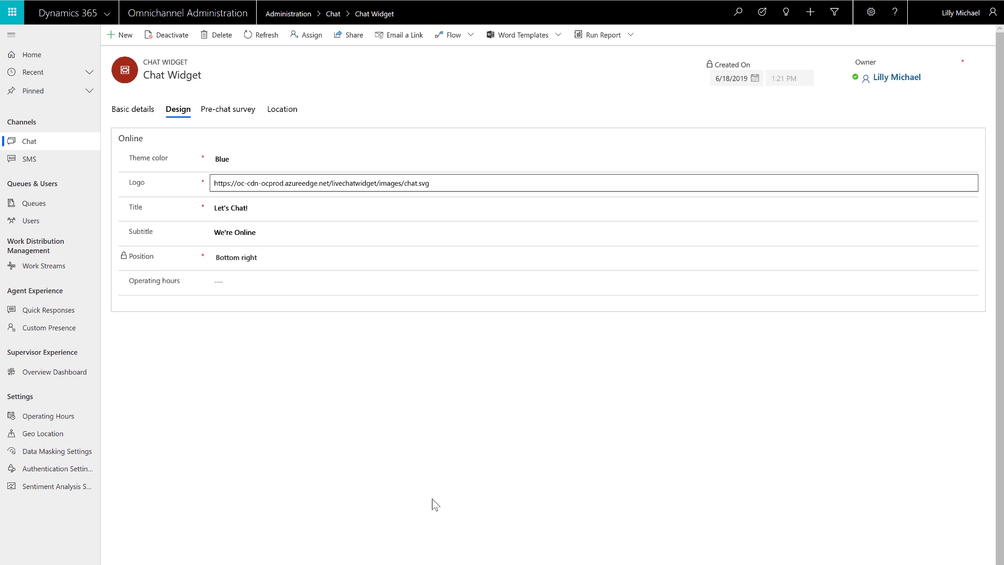
key(ctrl+a)
text(https://c.s-microsoft.com/favicon.ico?v2)
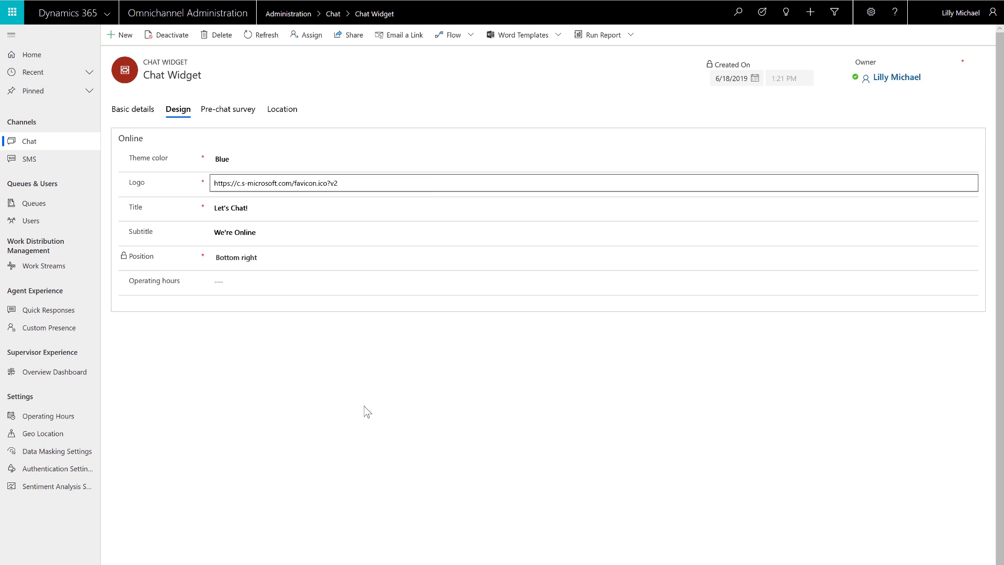
- Enable the pre-chat survey and add question 'TypeOFIssue' asking 'What can we help you with?'
click(239, 116)
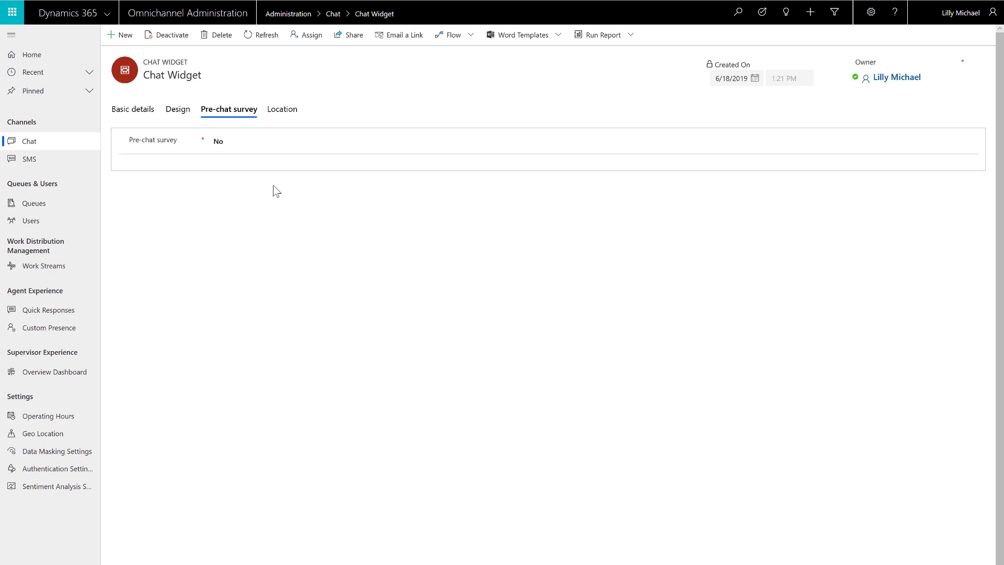
click(287, 149)
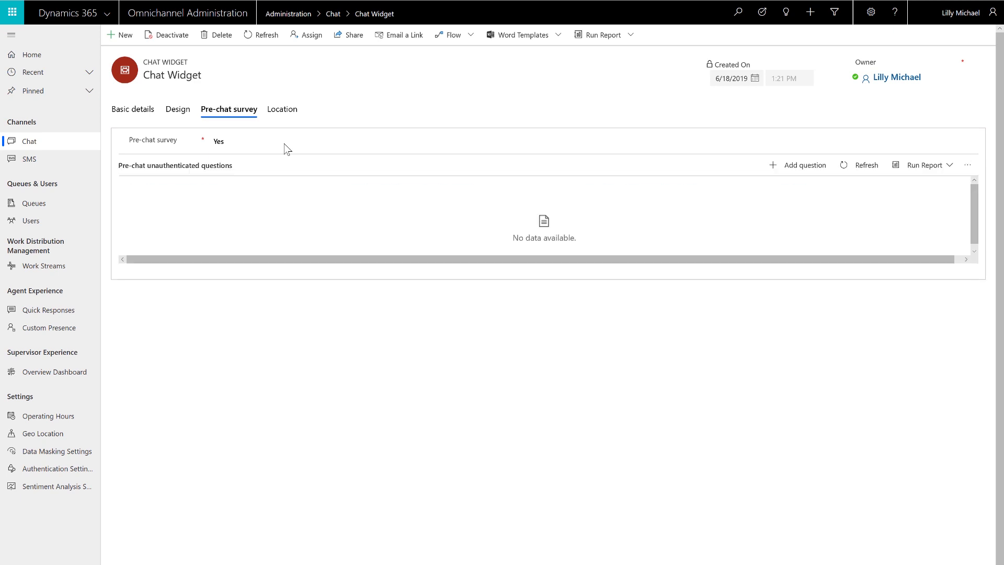
click(784, 166)
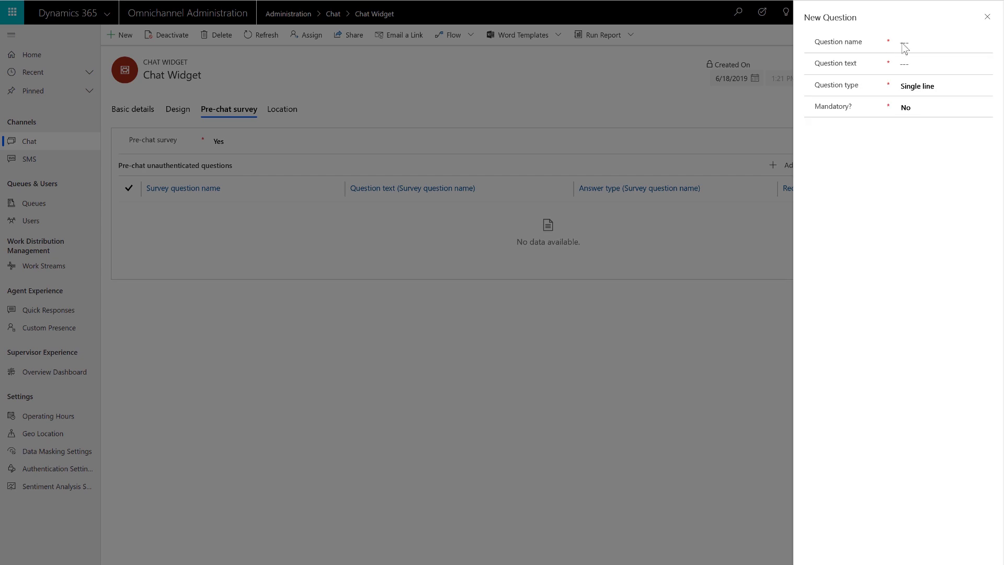
click(903, 42)
text(TypeOFIssue)
key(Tab)
text(What can we help you with?)
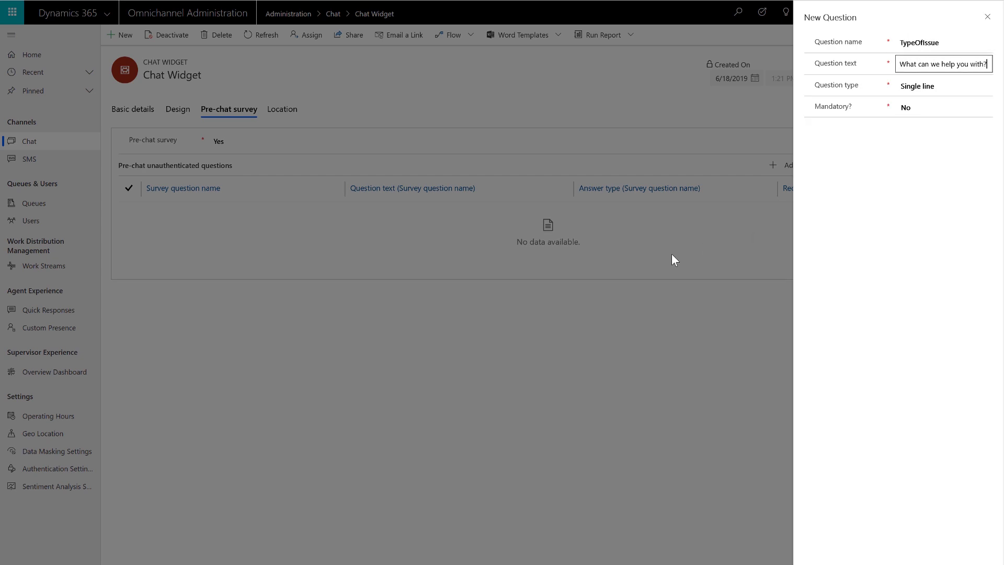
- Make the question an option set with values 'Billing;Product issue', save it, and open Work Streams
key(Tab)
key(alt+Down)
key(Down)
key(Return)
key(Tab)
text(Billing)
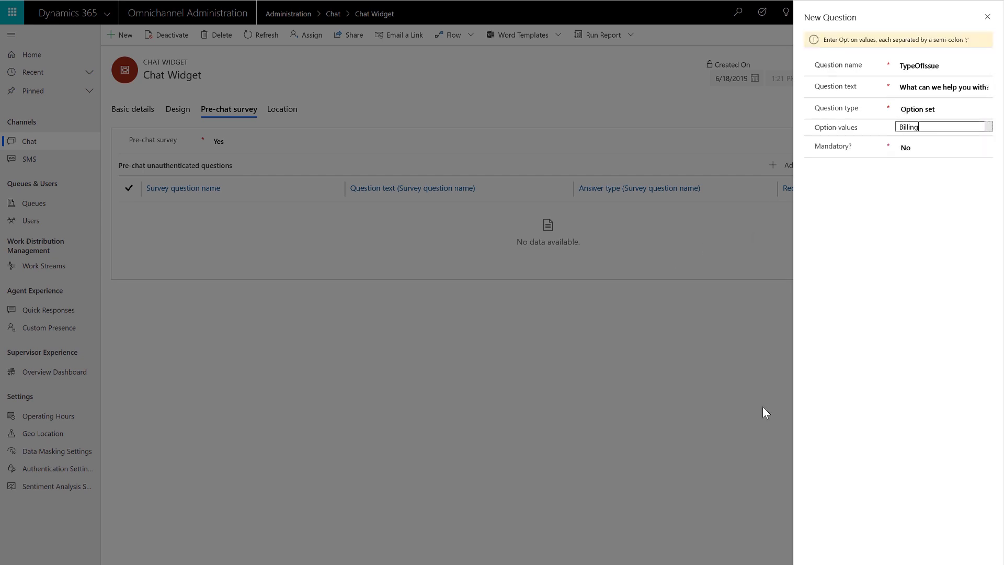
text(;Product issue)
key(Return)
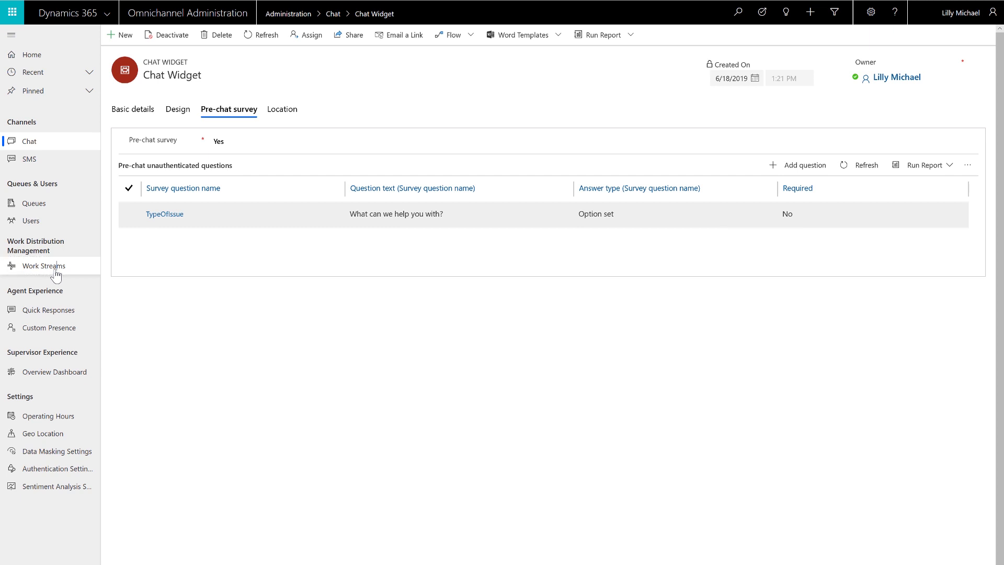
click(56, 272)
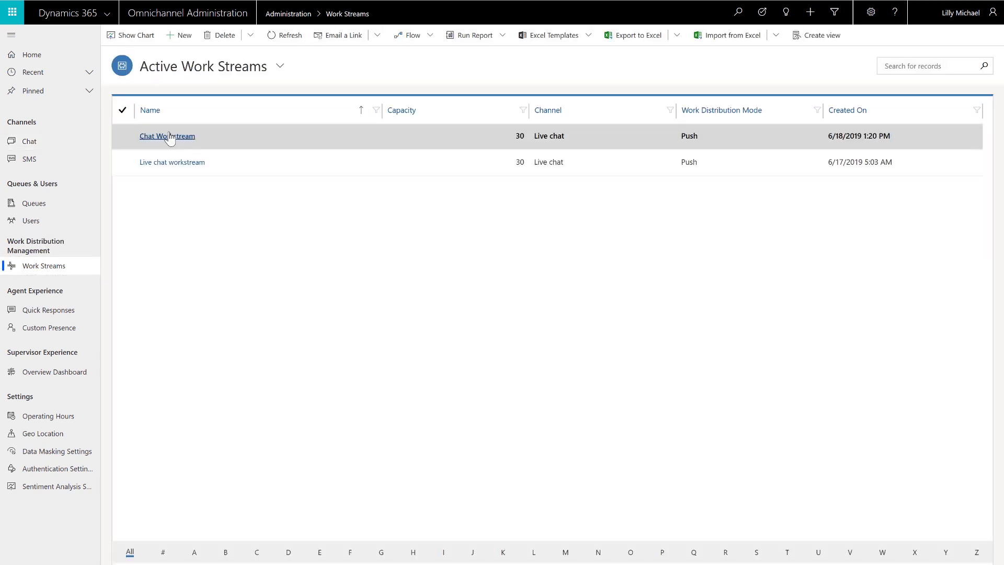
- On Chat Workstream, add a routing rule item 'Route billing' targeting Billing Queue
click(168, 137)
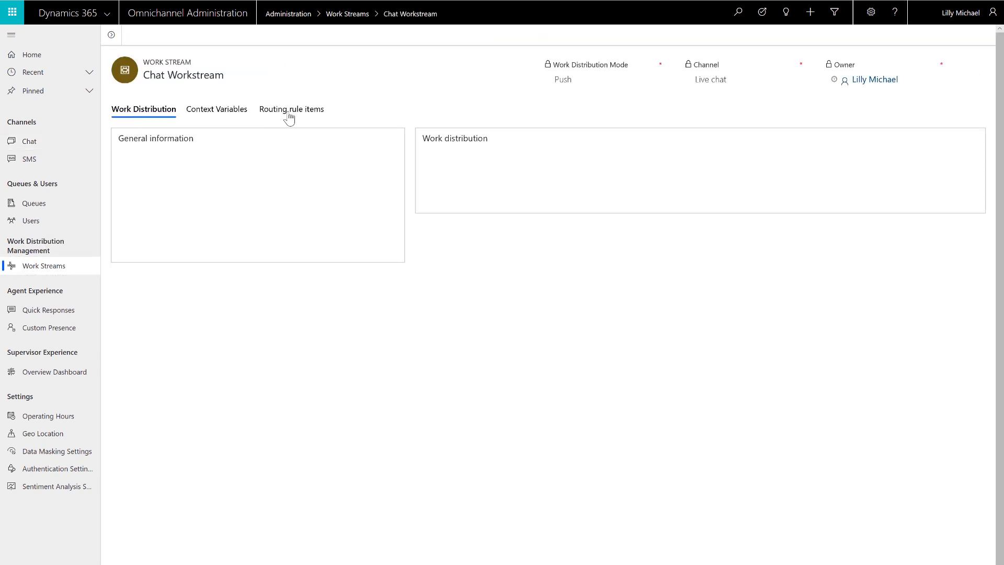
click(289, 116)
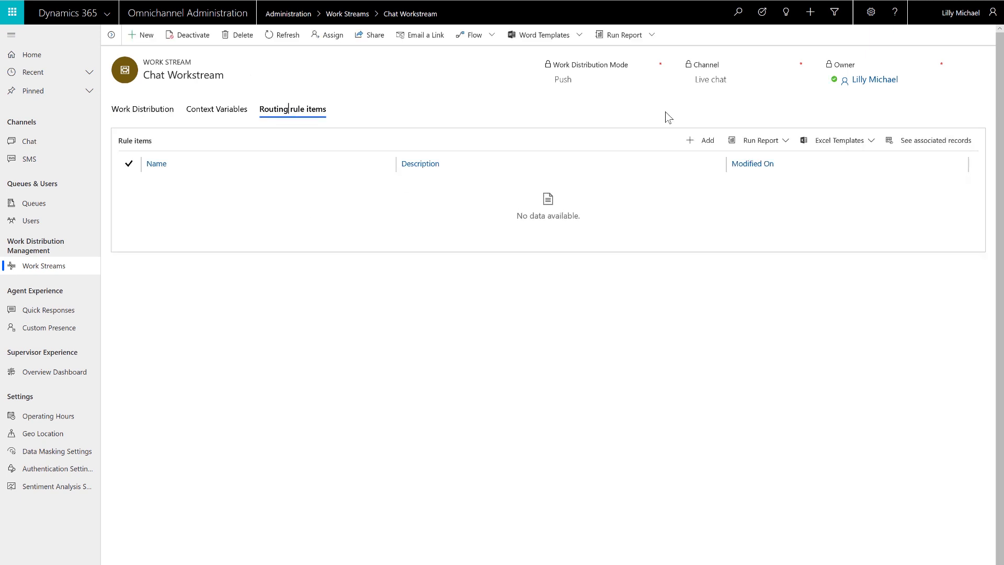
click(706, 140)
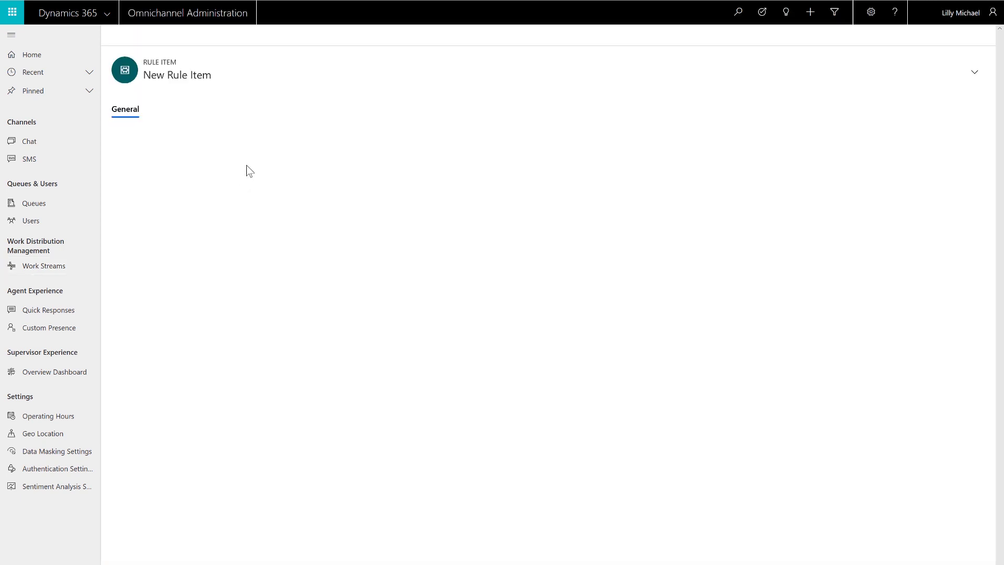
click(235, 157)
text(R)
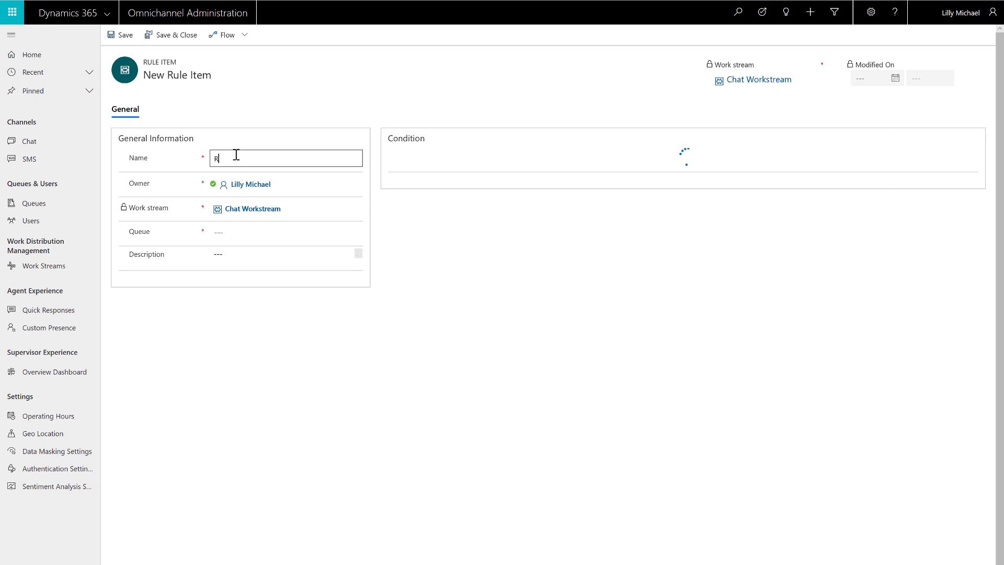
text(oute billing)
click(282, 232)
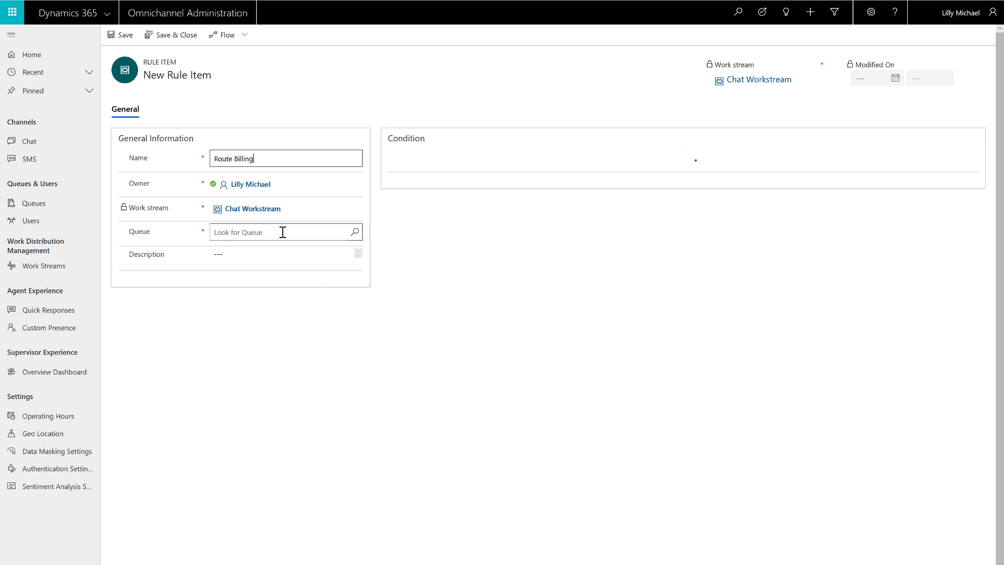
text(billing)
click(246, 253)
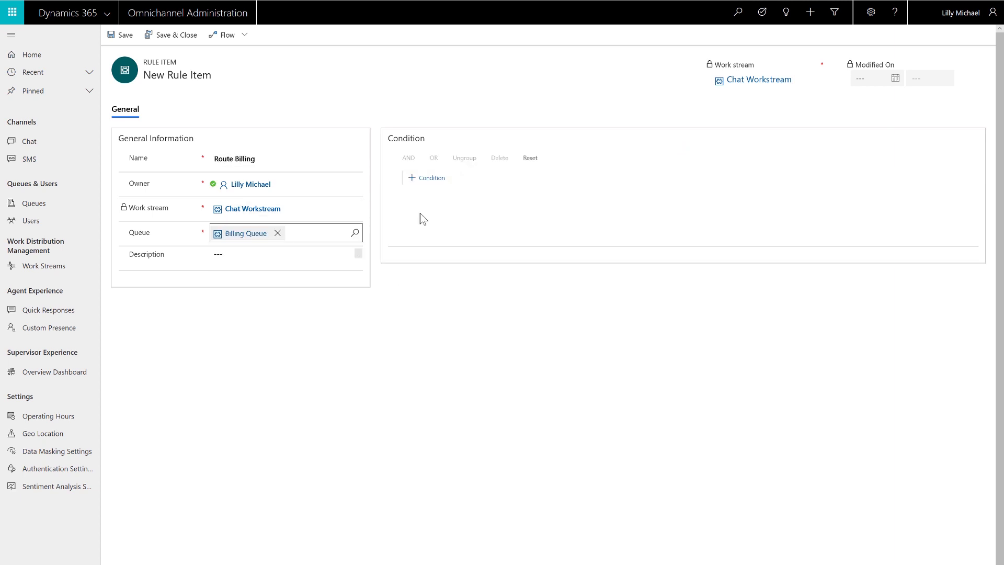
- Add the condition Context variable TypeOfIssue Equals 'Billing' and save the rule
click(427, 179)
click(515, 180)
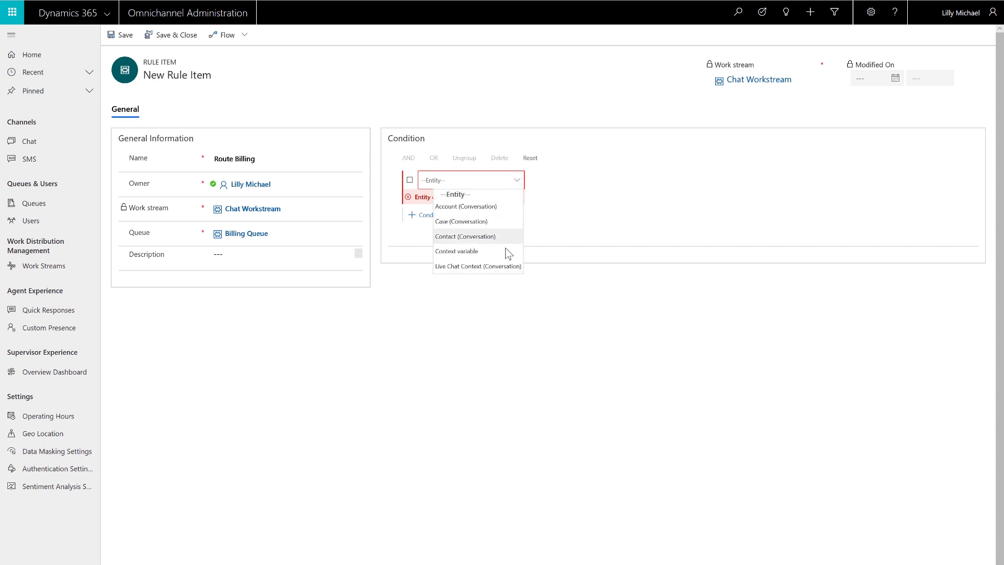
click(507, 251)
click(626, 179)
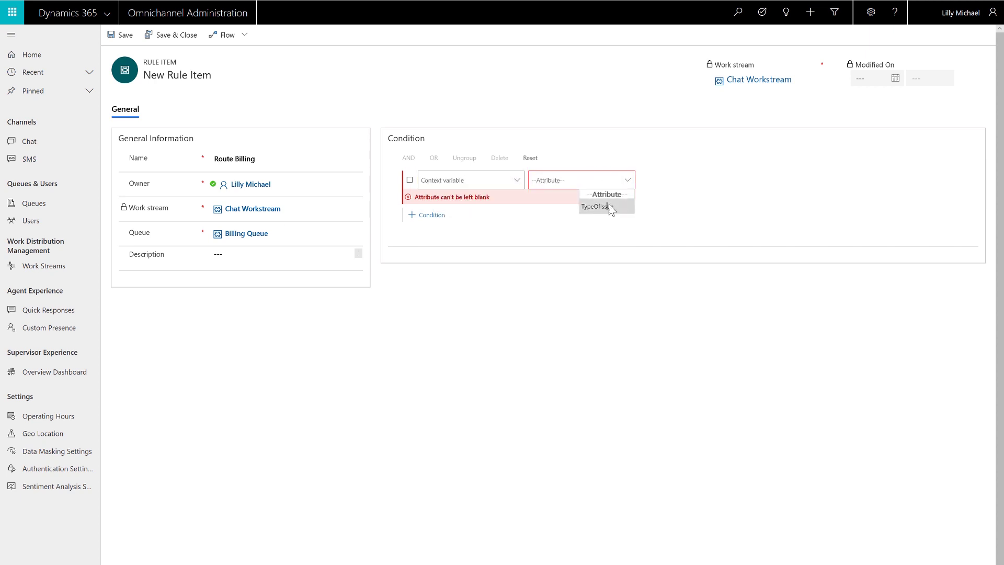
click(609, 208)
click(709, 180)
click(660, 205)
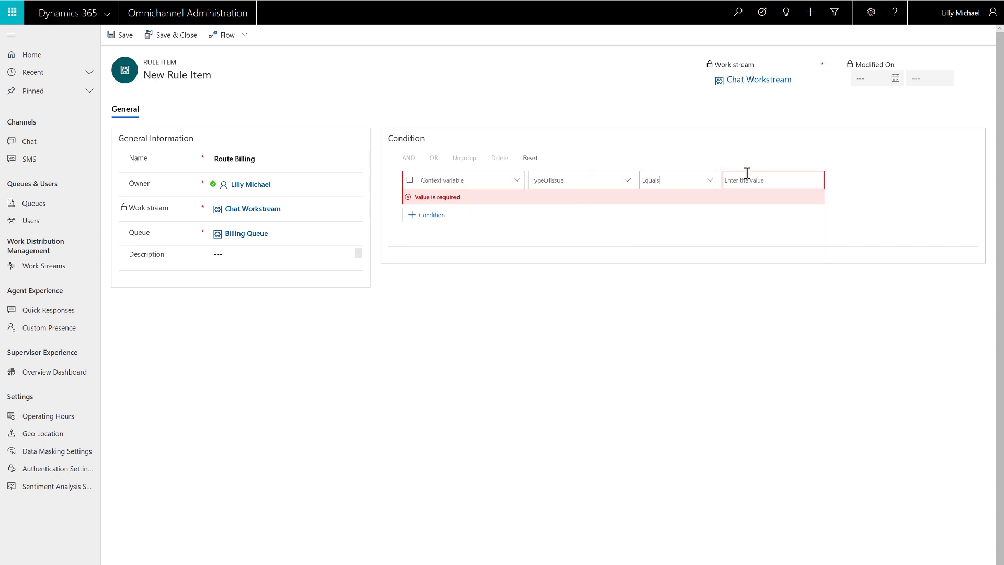
click(747, 174)
text(Billing)
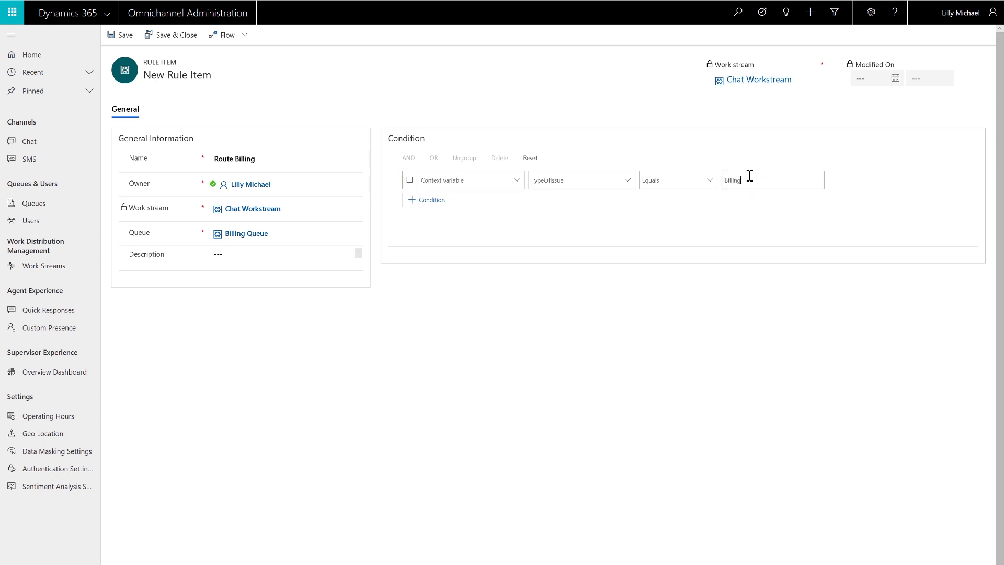
click(118, 37)
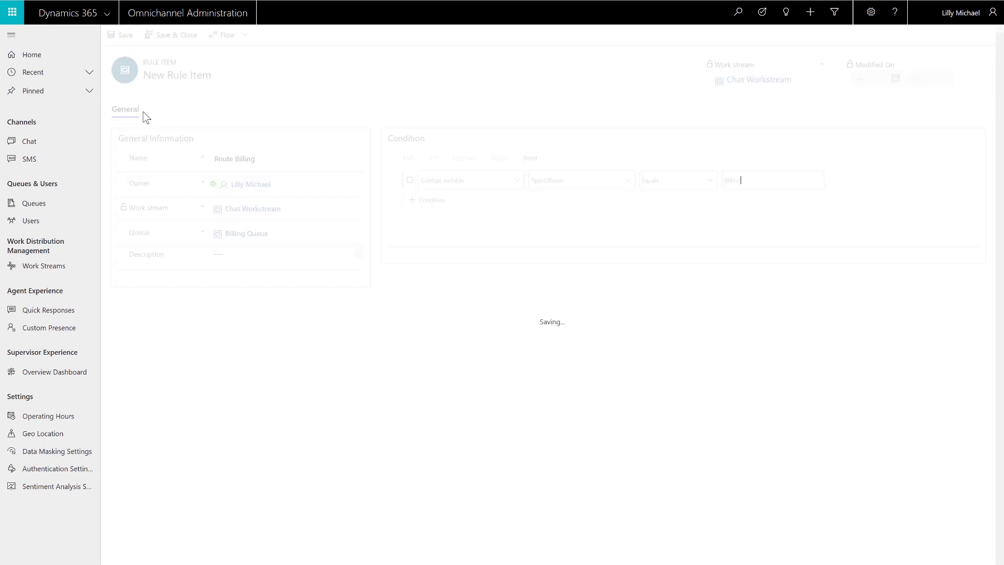
- On Chat Workstream, add a routing rule item 'Route Product issues' targeting Product Queue
click(46, 267)
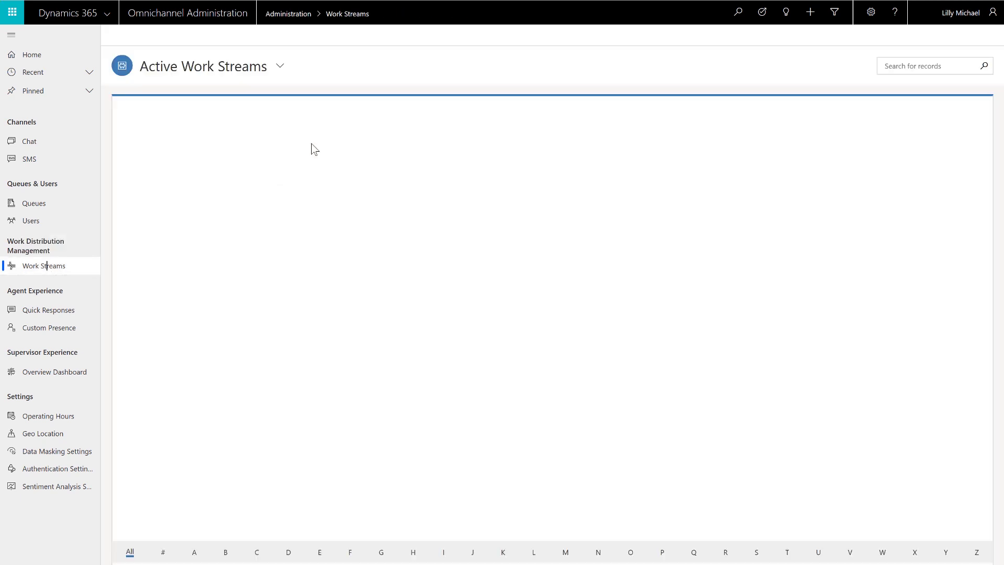
click(170, 137)
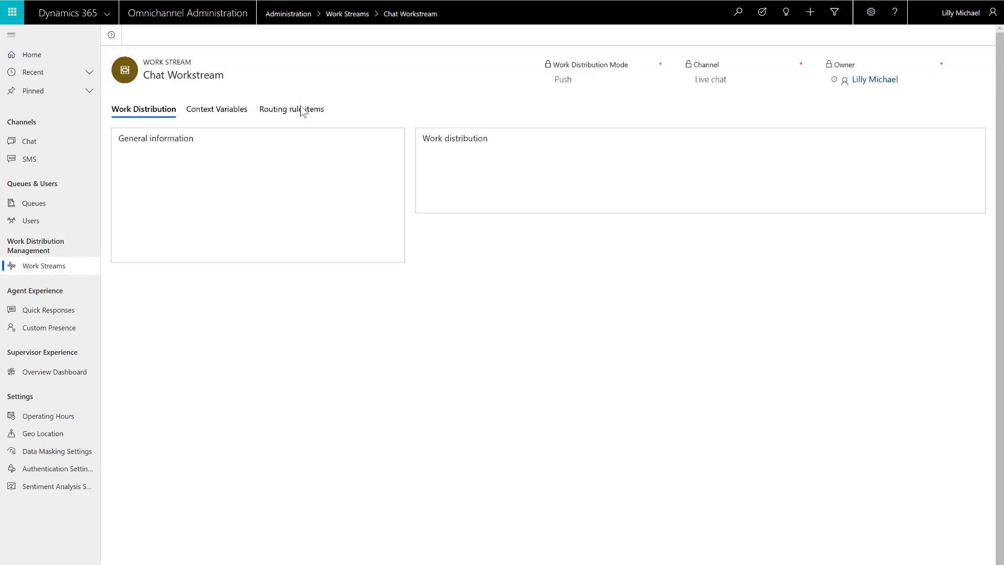
click(301, 110)
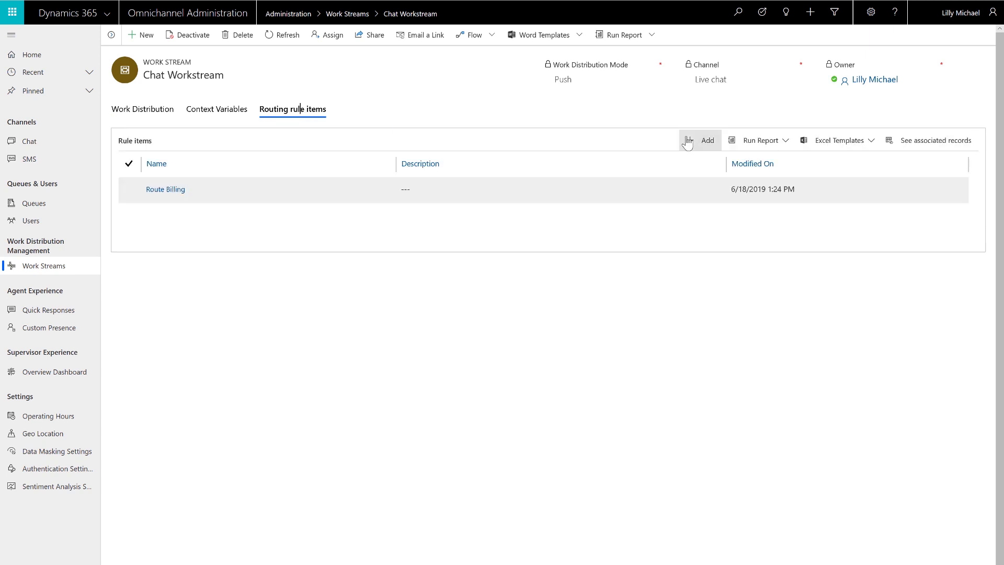
click(689, 140)
click(229, 159)
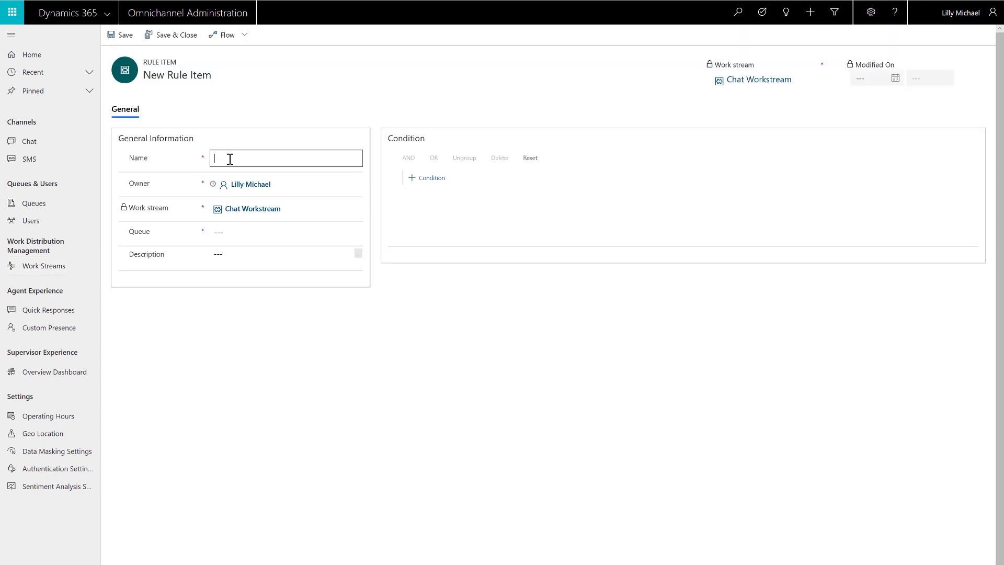
text(Route Product issues)
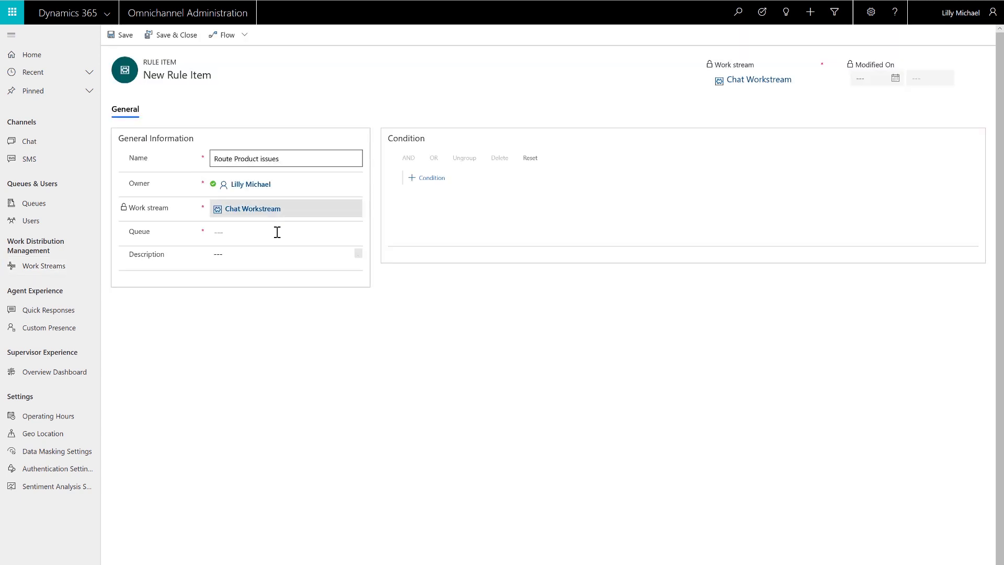
click(276, 232)
text(product)
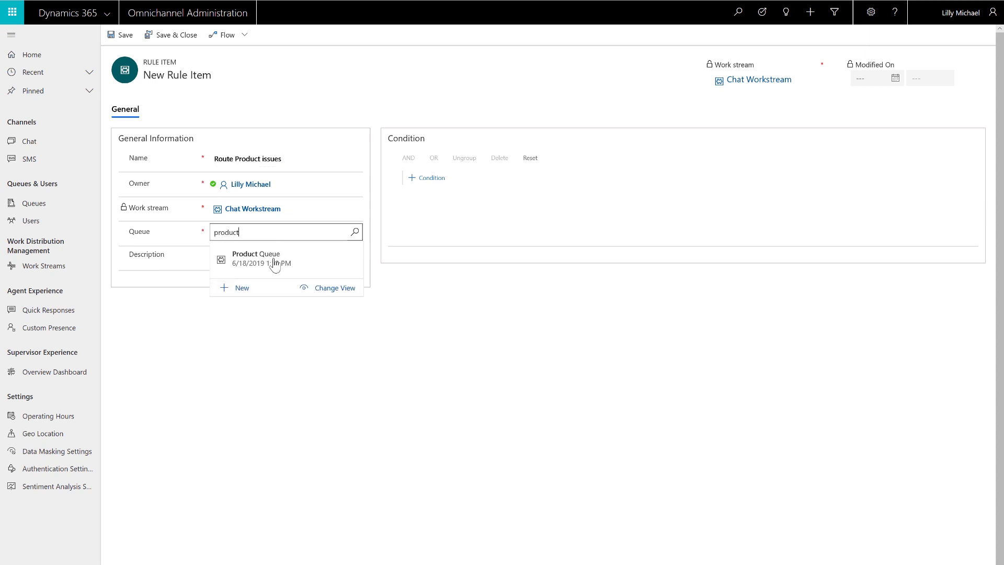
click(242, 257)
- Build the rule's condition as Context variable TypeOfIssue Equals
click(432, 183)
click(516, 179)
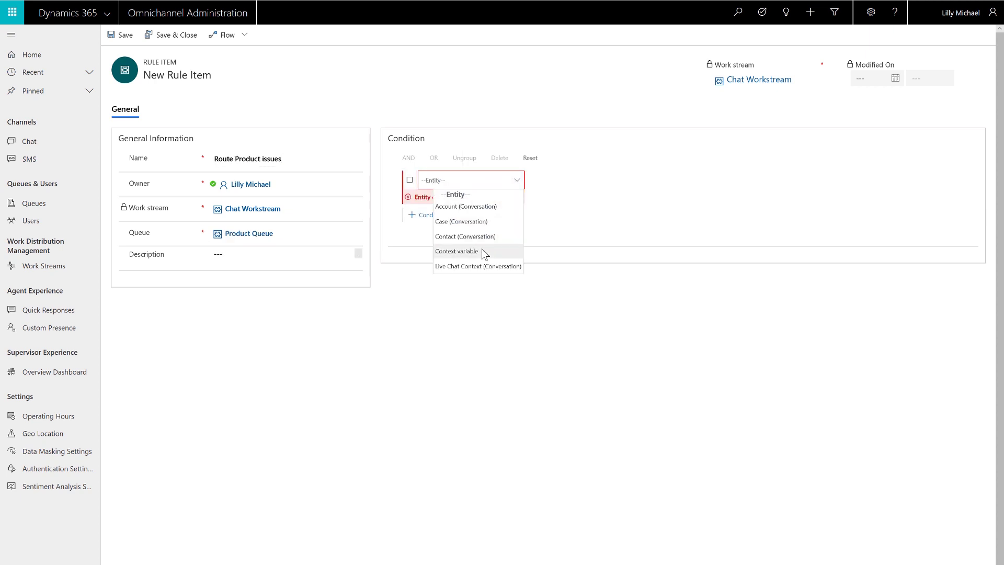
click(485, 253)
click(614, 179)
click(613, 206)
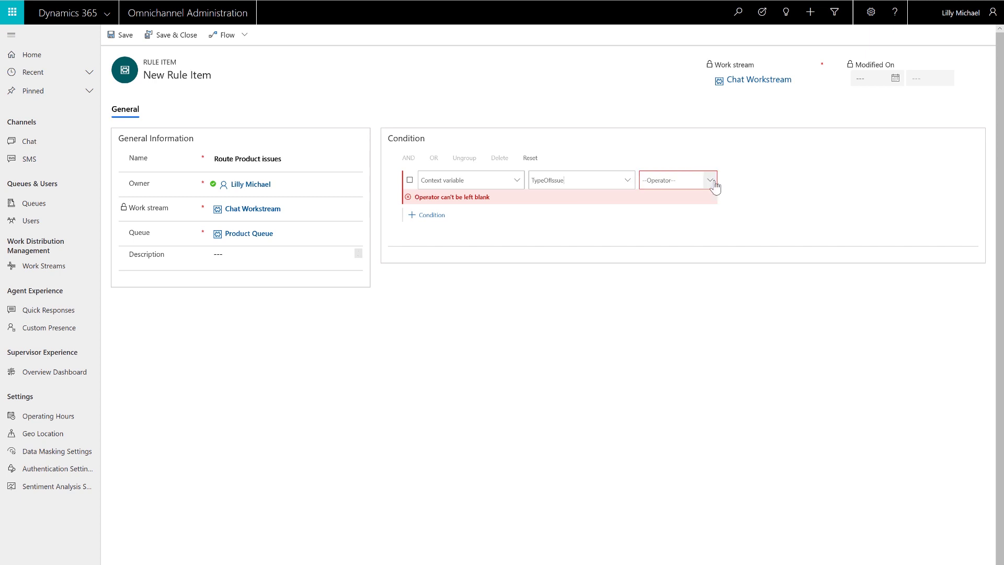
click(709, 180)
click(698, 201)
click(758, 180)
- Finish the condition value as 'Product issue' and save the Route Product issues rule
text(Product issue)
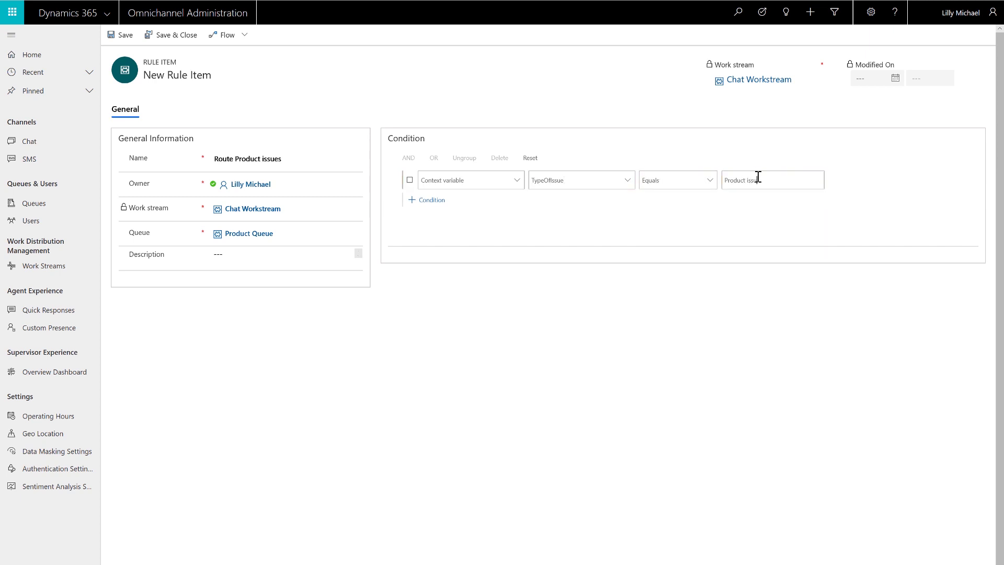
key(ctrl+s)
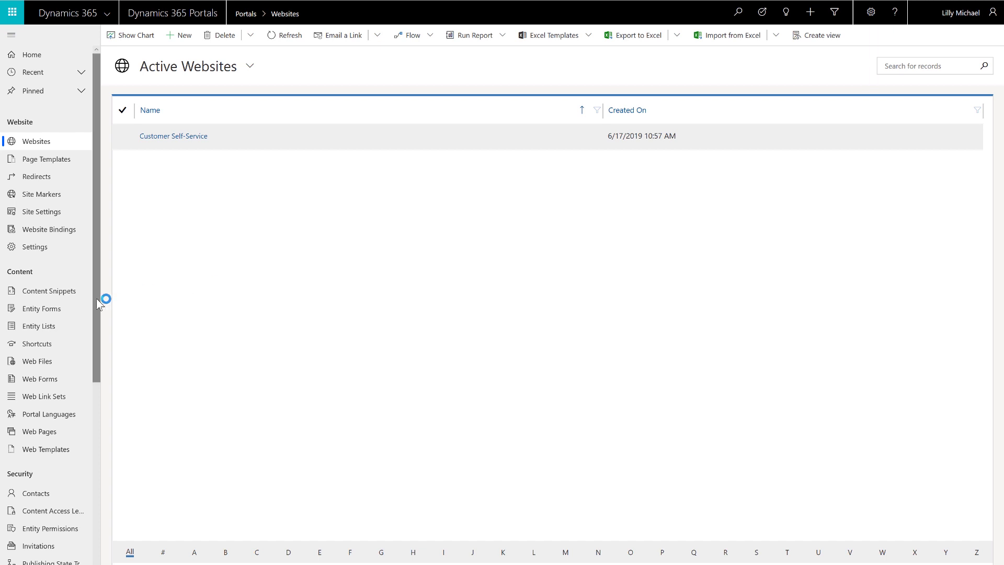
click(77, 291)
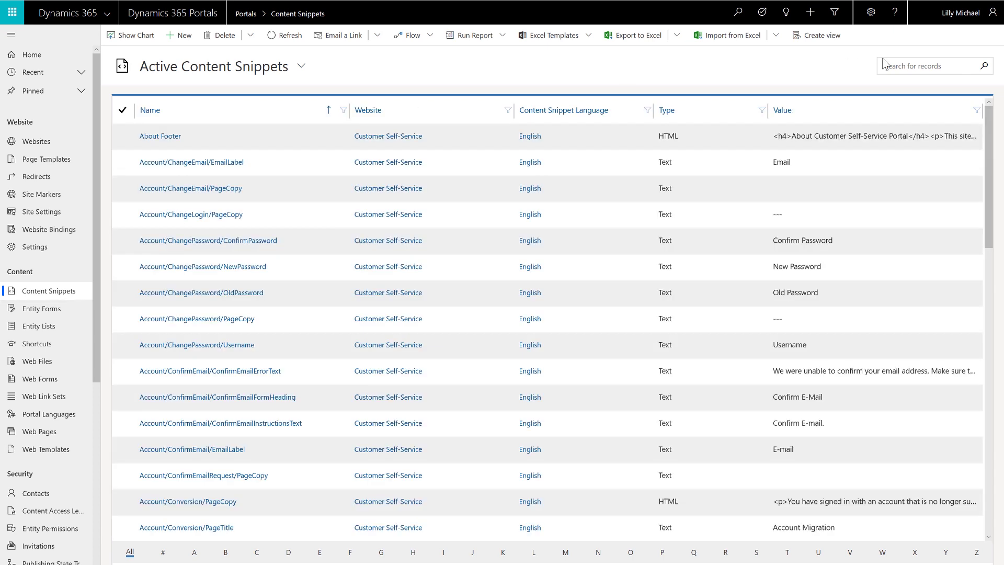
- Check the Chat Widget Code snippet's HTML script, then start a live chat on the Contoso portal
click(899, 65)
text(chat widget code)
key(Return)
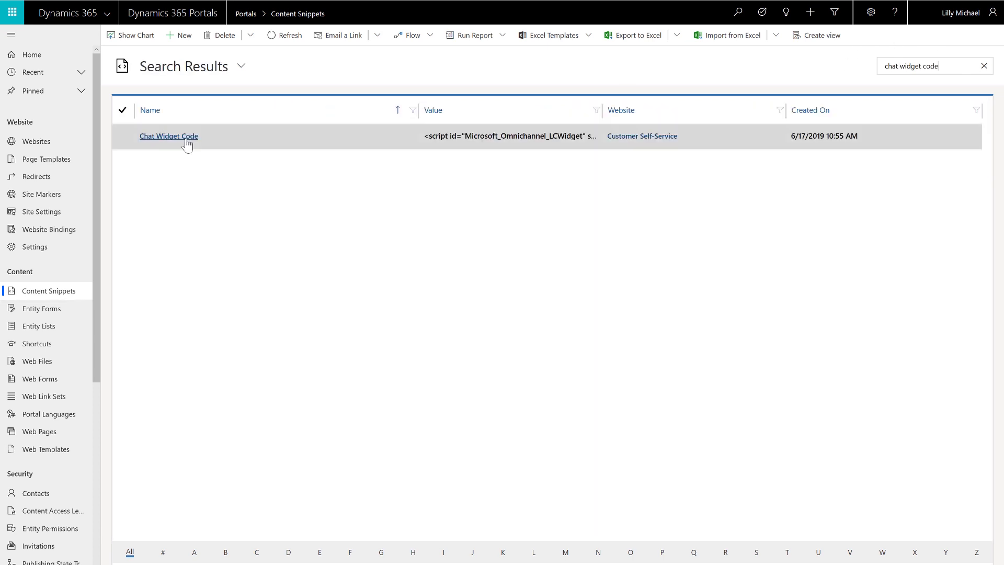
click(186, 138)
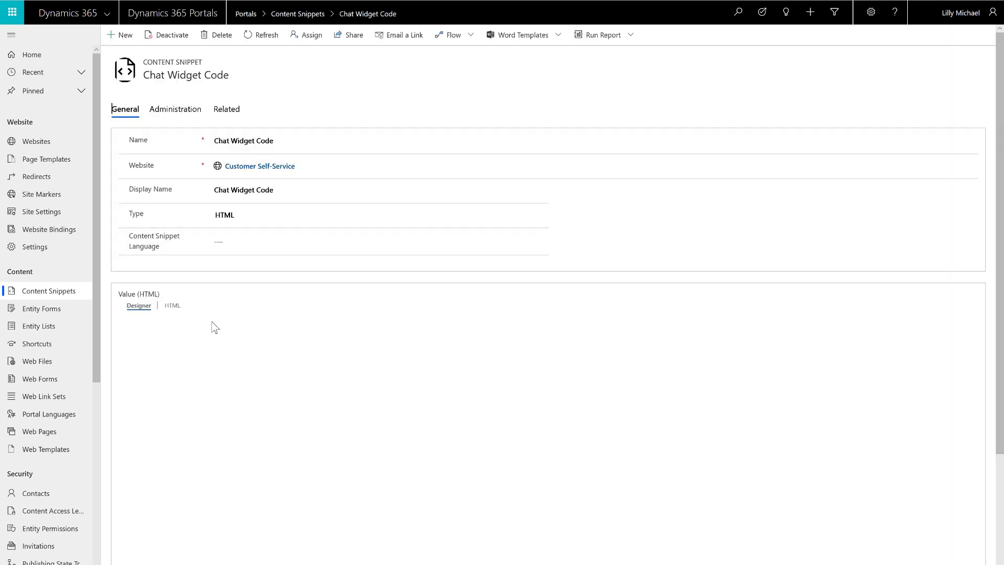
click(173, 306)
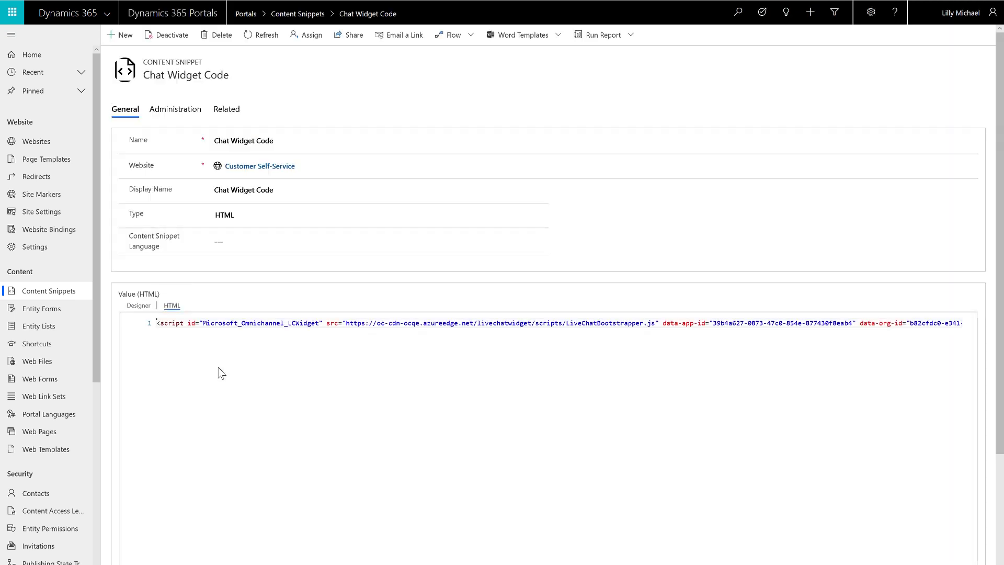
click(220, 372)
key(ctrl+a)
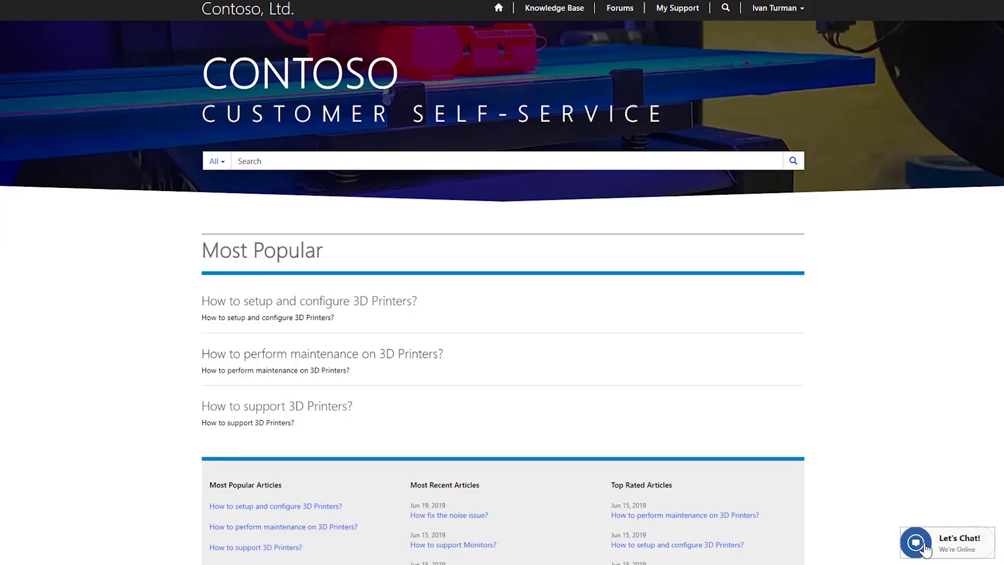
click(925, 549)
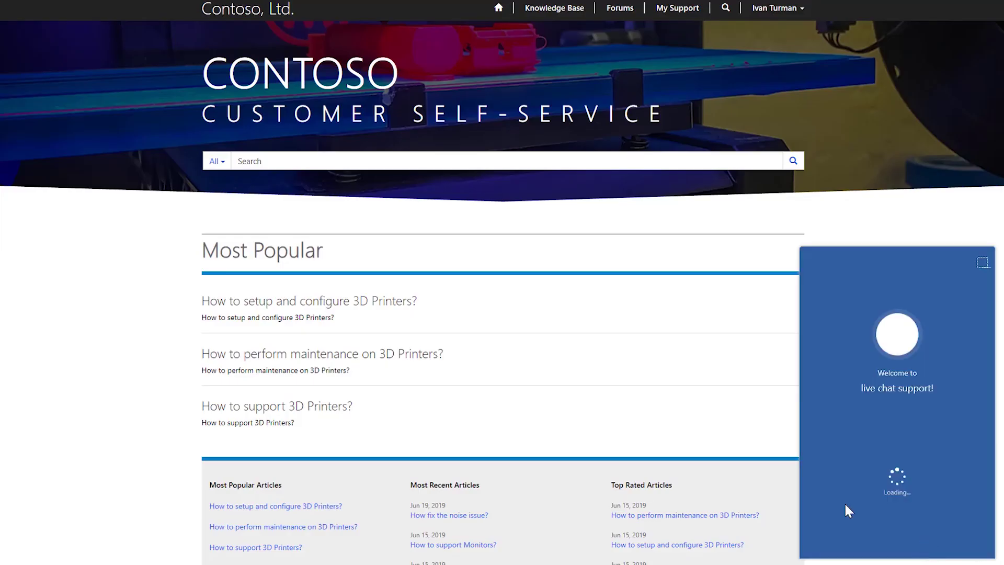